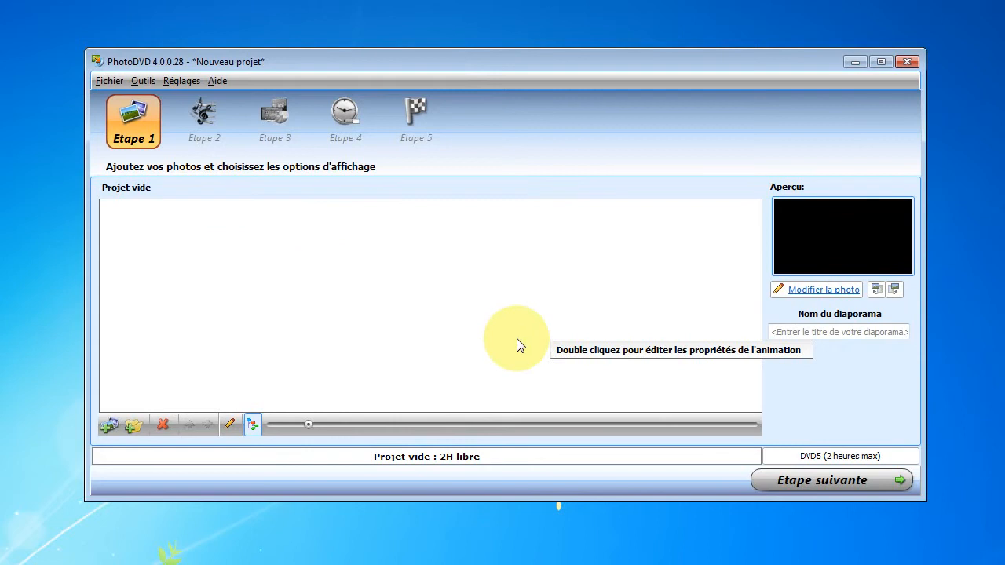
- Add all the photos from the Sample Pictures folder to the empty project
{"action": "left_click", "coordinate": [109, 426]}
{"action": "left_click", "coordinate": [305, 285]}
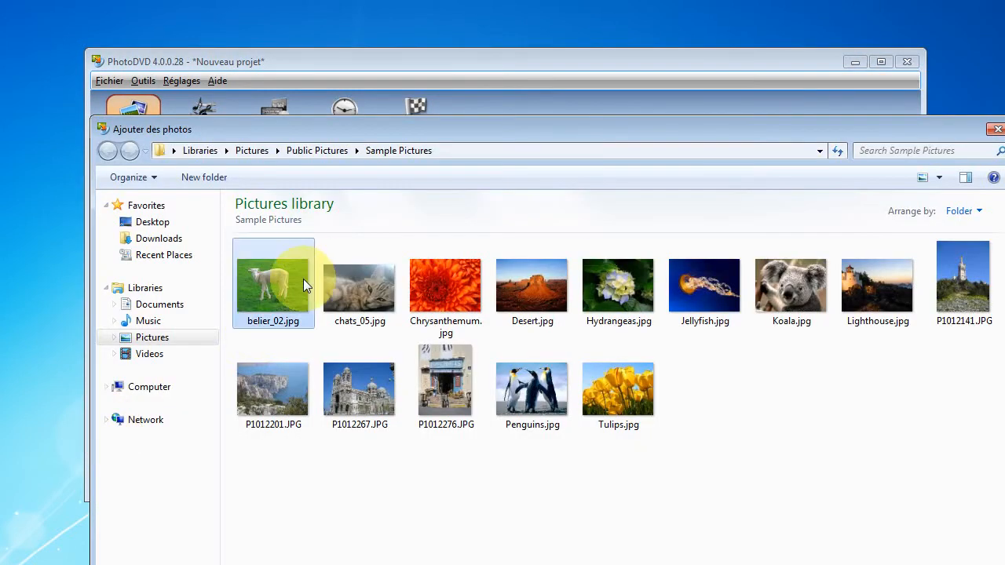
{"action": "key", "text": "ctrl+a"}
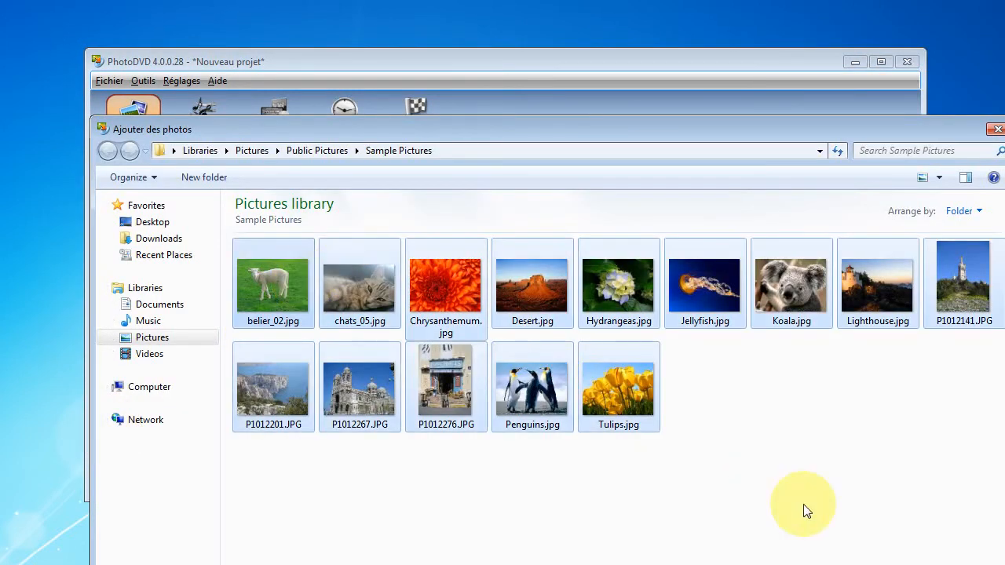
{"action": "key", "text": "Return"}
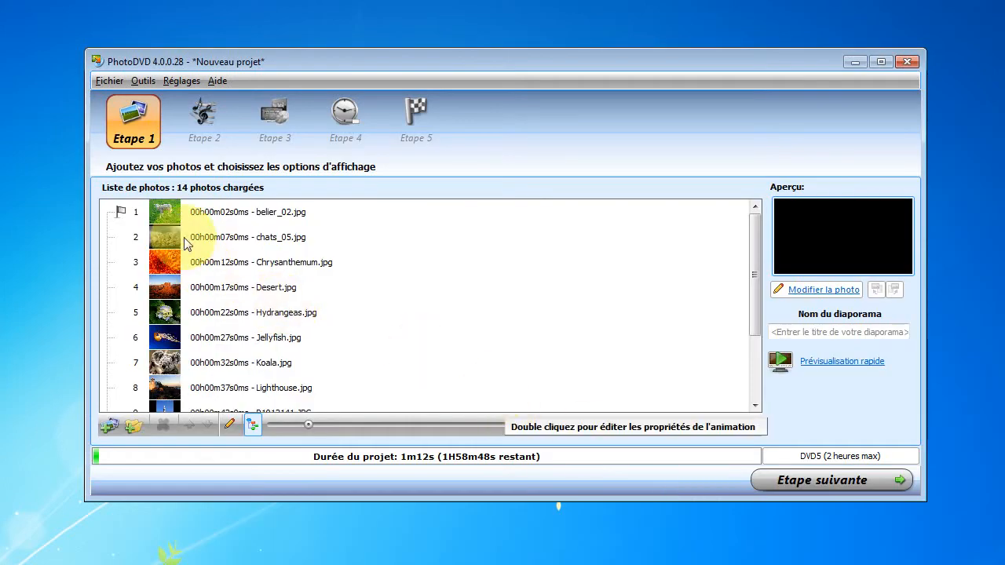
- Move Hydrangeas.jpg down three places in the photo list, to position 8
{"action": "left_click", "coordinate": [211, 312]}
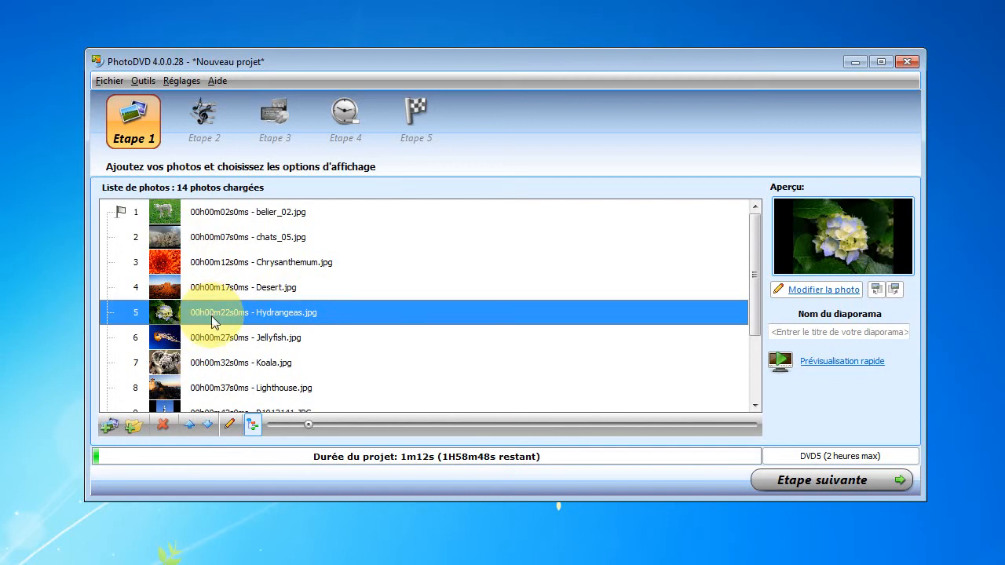
{"action": "left_click", "coordinate": [210, 426]}
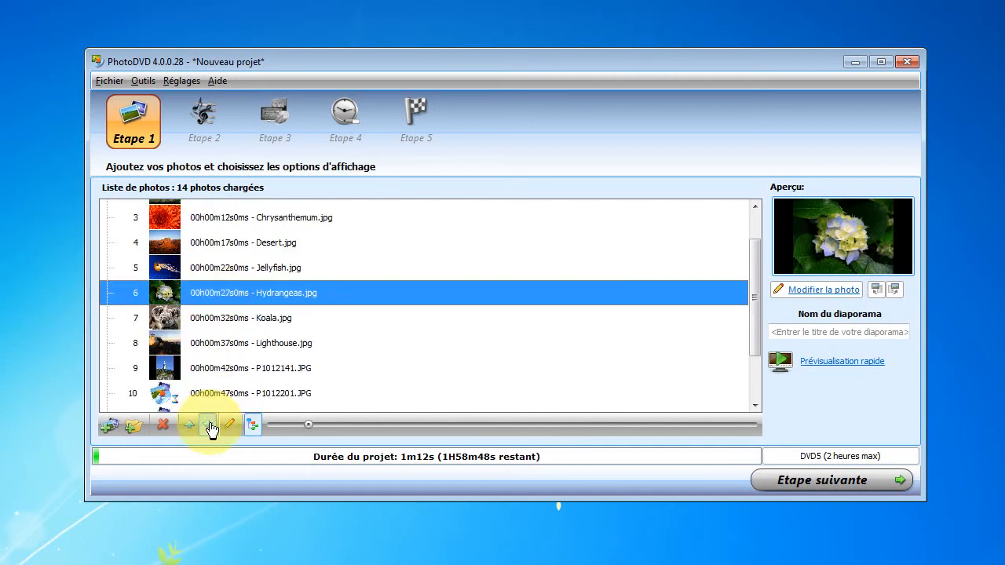
{"action": "left_click", "coordinate": [210, 427]}
{"action": "left_click", "coordinate": [210, 426]}
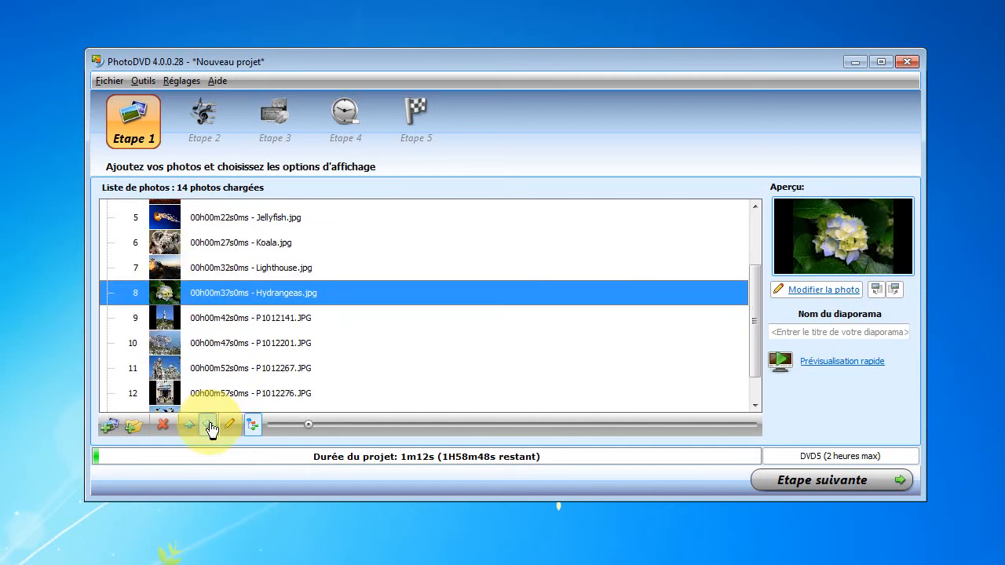
- Remove P1012201.JPG from the photo list
{"action": "left_click", "coordinate": [207, 345]}
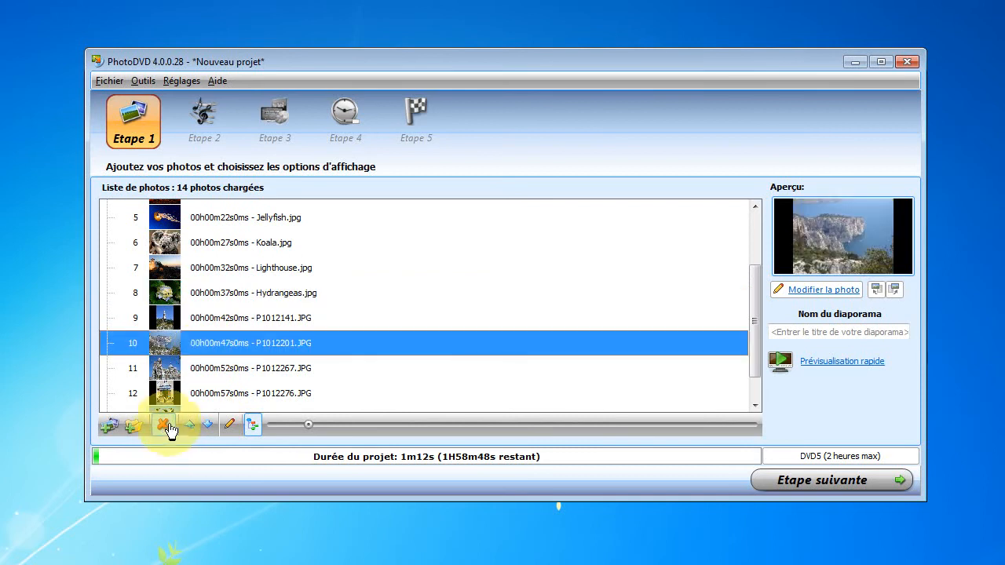
{"action": "left_click", "coordinate": [164, 424]}
{"action": "left_click", "coordinate": [516, 369]}
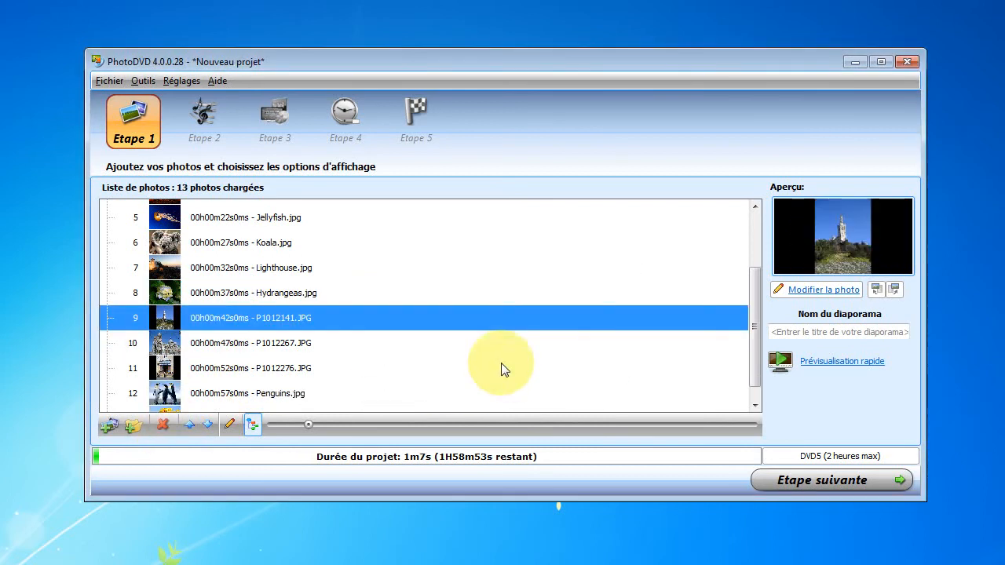
- Open the first photo, belier_02.jpg, in the slide editor and reposition the editor window over the main window
{"action": "left_click_drag", "start_coordinate": [756, 345], "coordinate": [755, 288]}
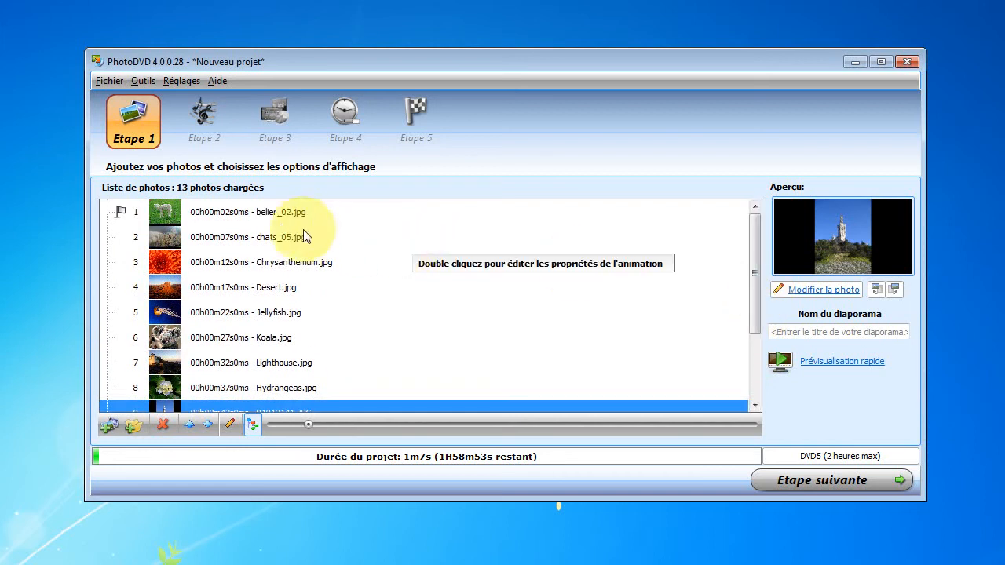
{"action": "left_click", "coordinate": [248, 222]}
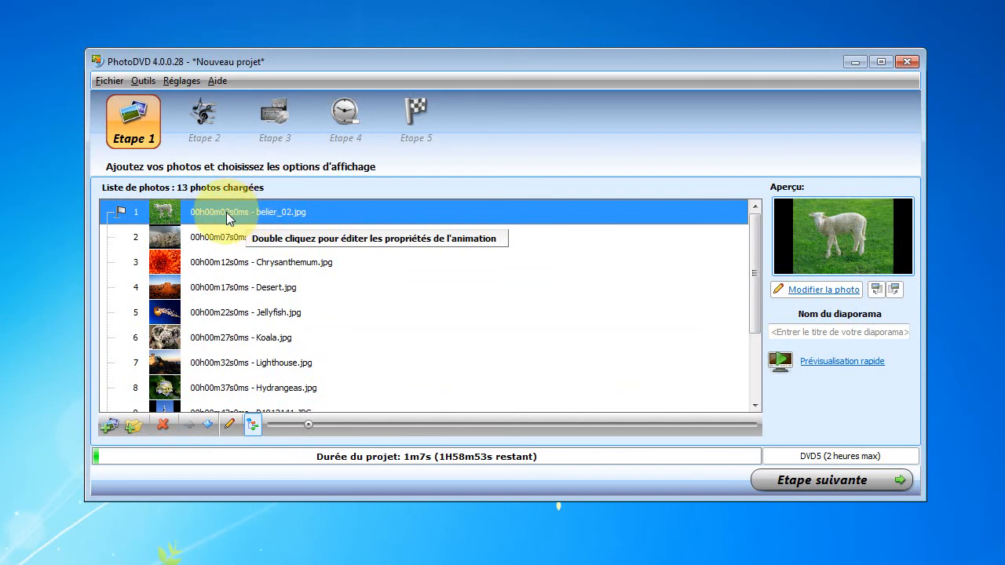
{"action": "left_click", "coordinate": [802, 289]}
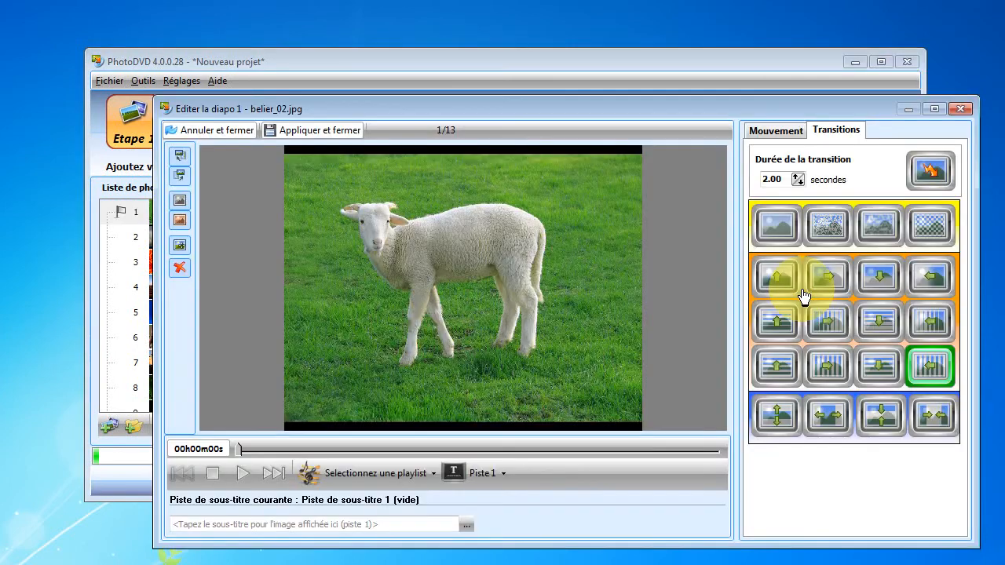
{"action": "left_click_drag", "start_coordinate": [565, 101], "coordinate": [500, 62]}
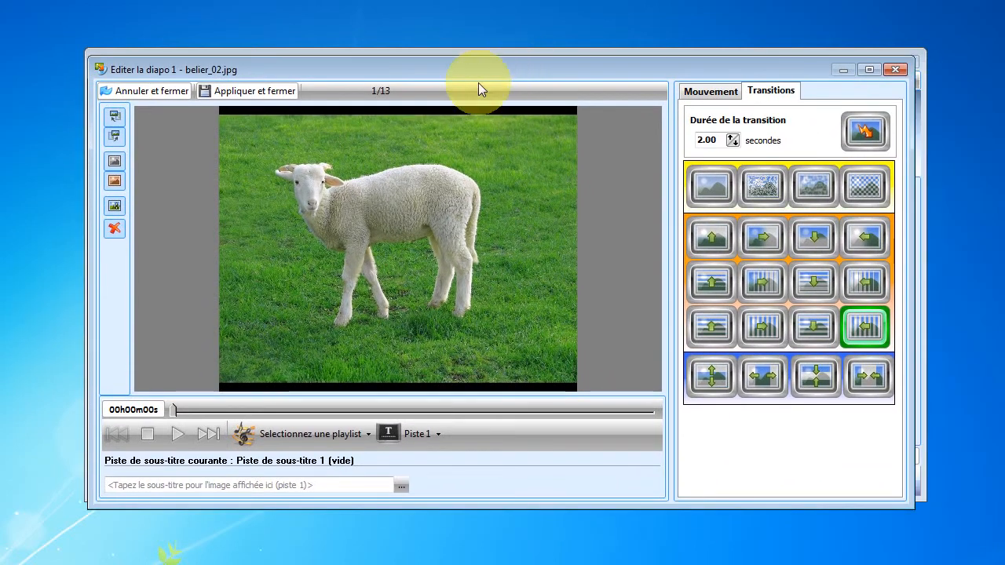
- Try the sepia and black-and-white effects on the sheep photo and restore its original colours
{"action": "left_click", "coordinate": [114, 186]}
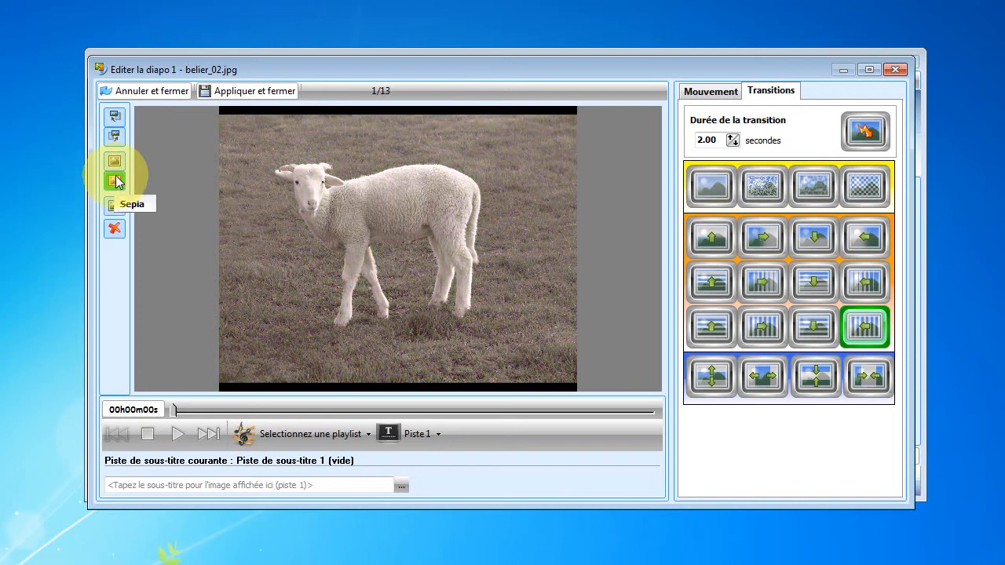
{"action": "left_click", "coordinate": [115, 163]}
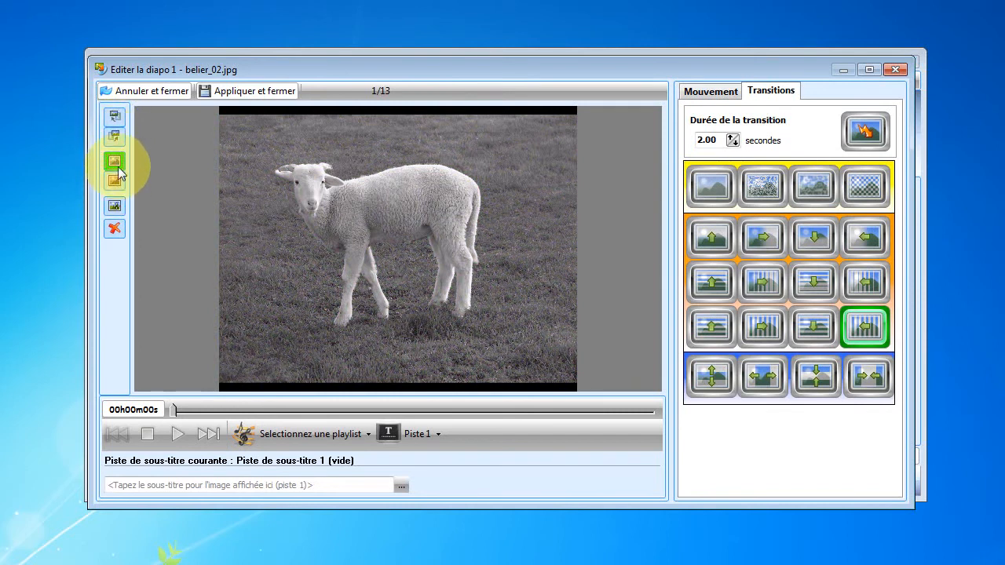
{"action": "left_click", "coordinate": [118, 168]}
- Add the subtitle "Mouton" to the sheep slide and lengthen its image display time beyond 3 seconds
{"action": "left_click", "coordinate": [250, 485]}
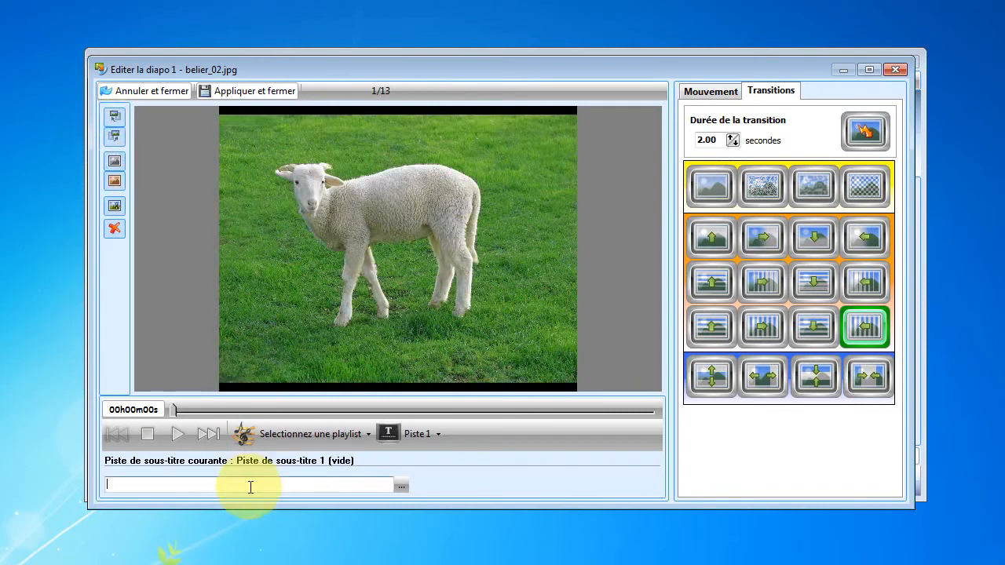
{"action": "type", "text": "Mouton"}
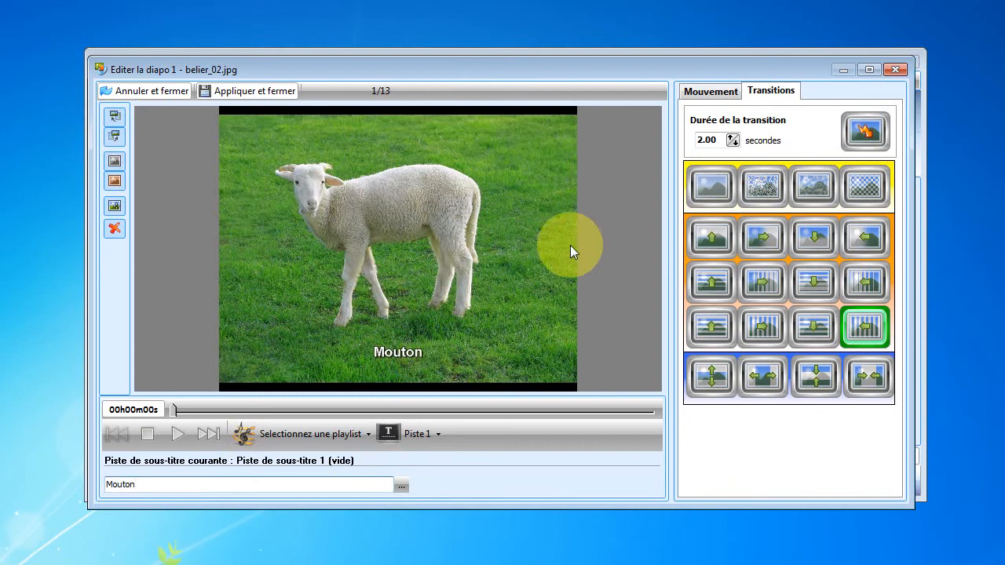
{"action": "left_click", "coordinate": [697, 93]}
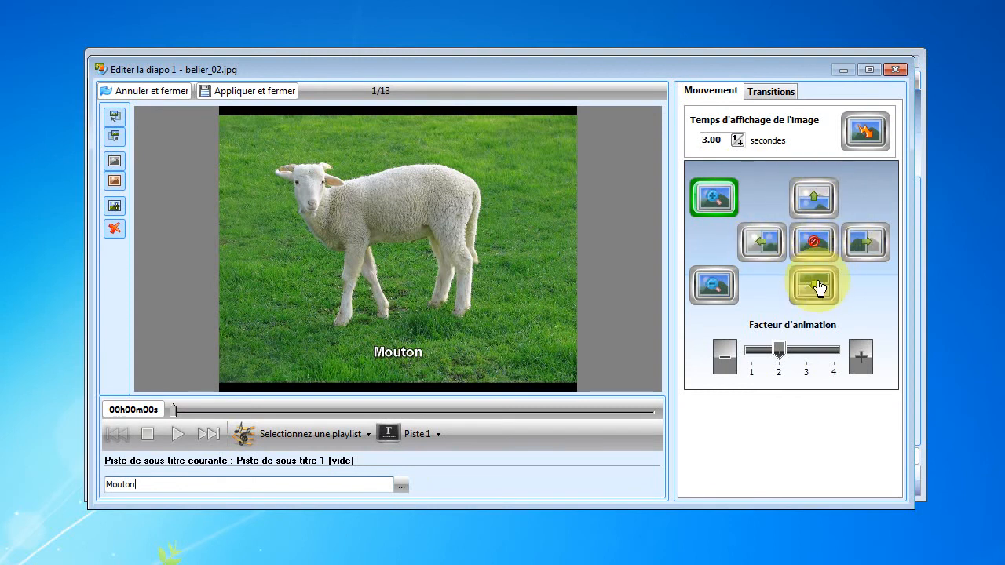
{"action": "left_click", "coordinate": [738, 142]}
{"action": "left_click", "coordinate": [739, 142]}
{"action": "left_click", "coordinate": [738, 142]}
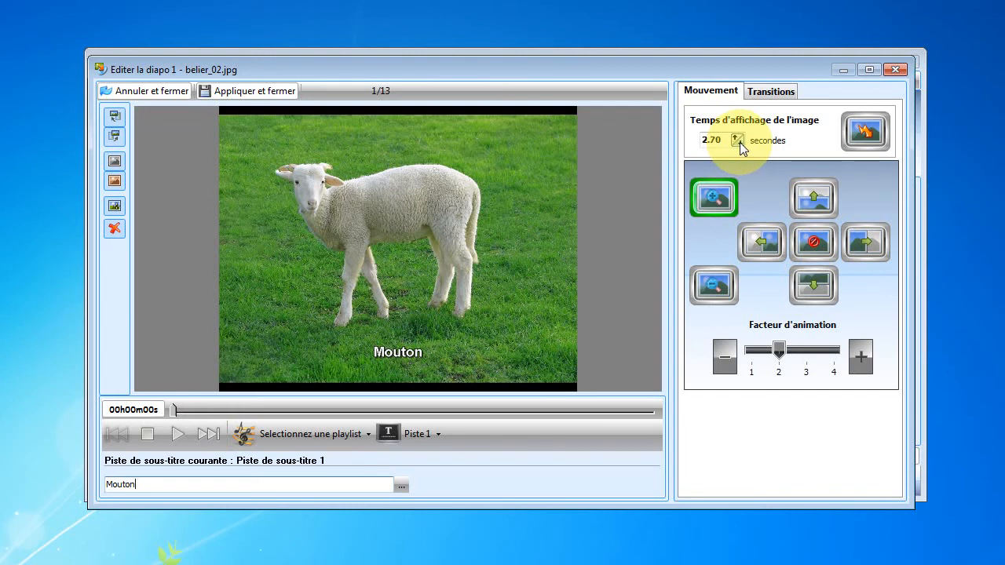
{"action": "left_click", "coordinate": [736, 138]}
{"action": "left_click", "coordinate": [737, 138]}
{"action": "left_click", "coordinate": [737, 138]}
{"action": "left_click", "coordinate": [737, 137]}
{"action": "left_click", "coordinate": [737, 137]}
{"action": "left_click", "coordinate": [735, 138]}
{"action": "left_click", "coordinate": [736, 138]}
- Change the sheep slide's transition to the random-pixel dissolve in the first group of effects
{"action": "left_click", "coordinate": [768, 92]}
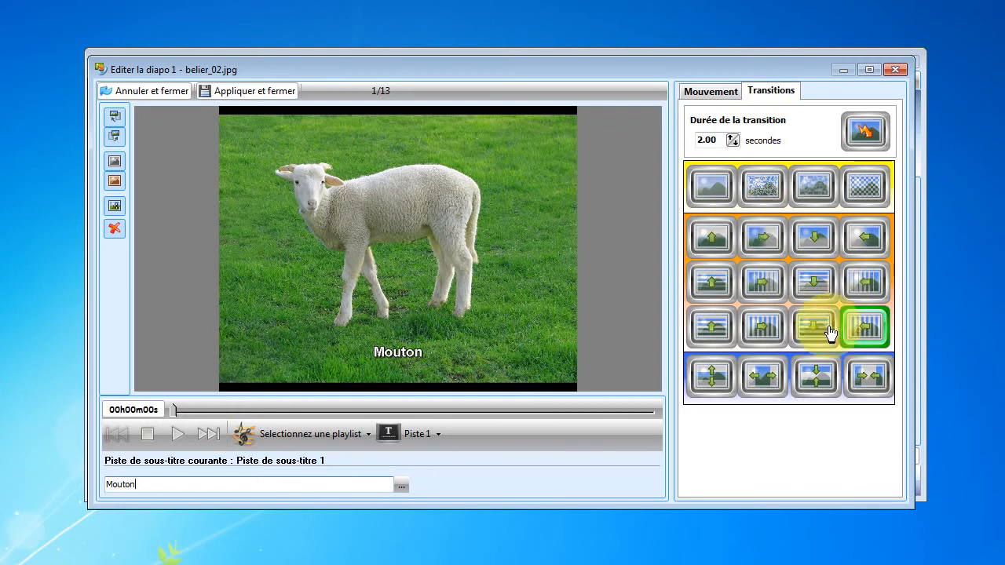
{"action": "left_click", "coordinate": [874, 200]}
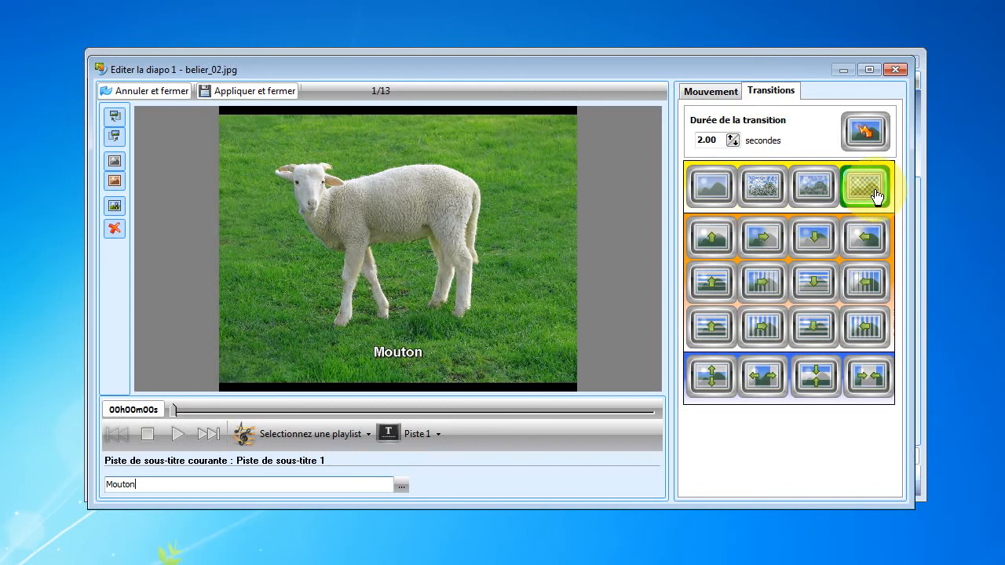
{"action": "left_click", "coordinate": [754, 201]}
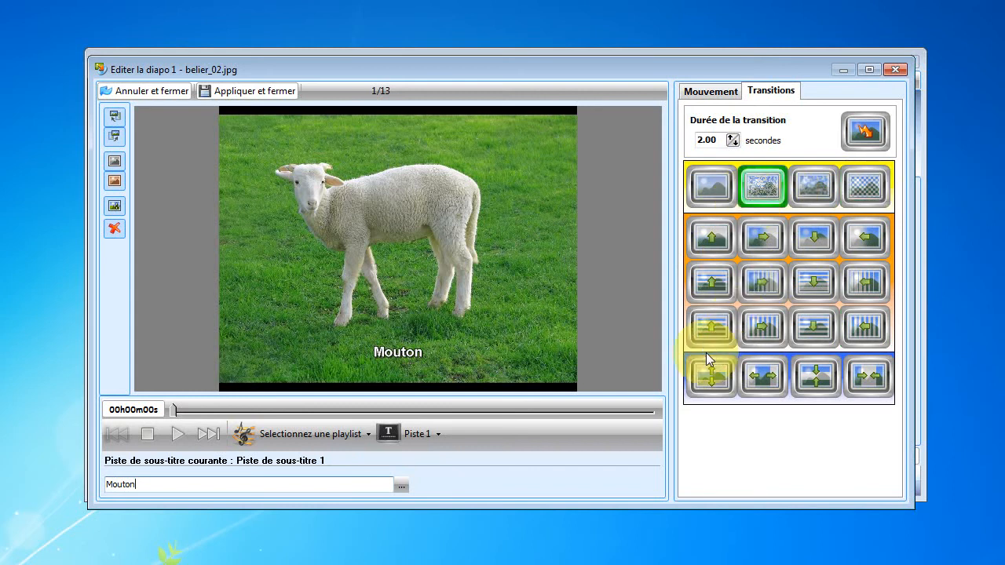
- Play the slideshow, give the Chrysanthemum.jpg slide the rightward vertical-strip transition from the upper strip row, and apply the slide edits
{"action": "left_click", "coordinate": [178, 437]}
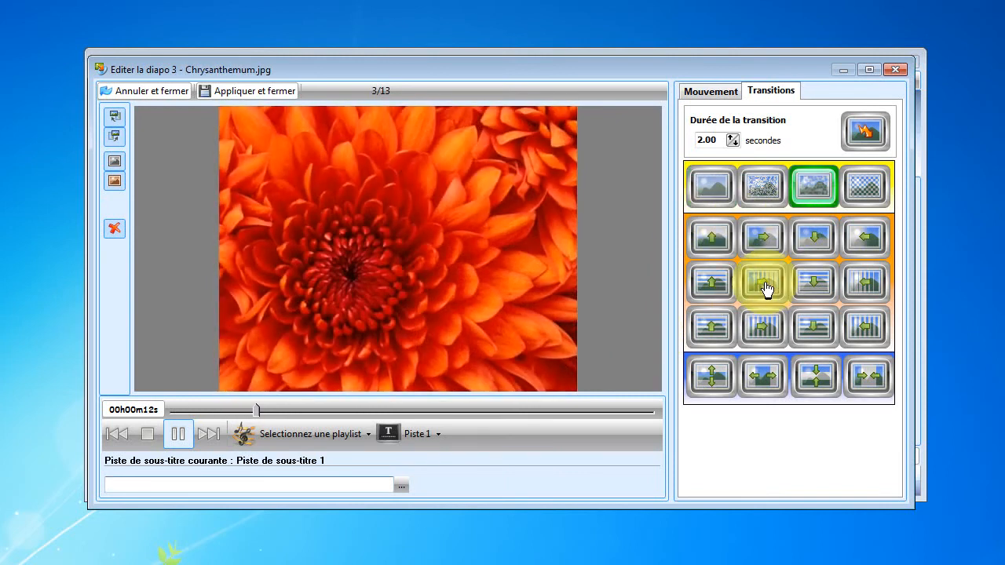
{"action": "left_click", "coordinate": [766, 288]}
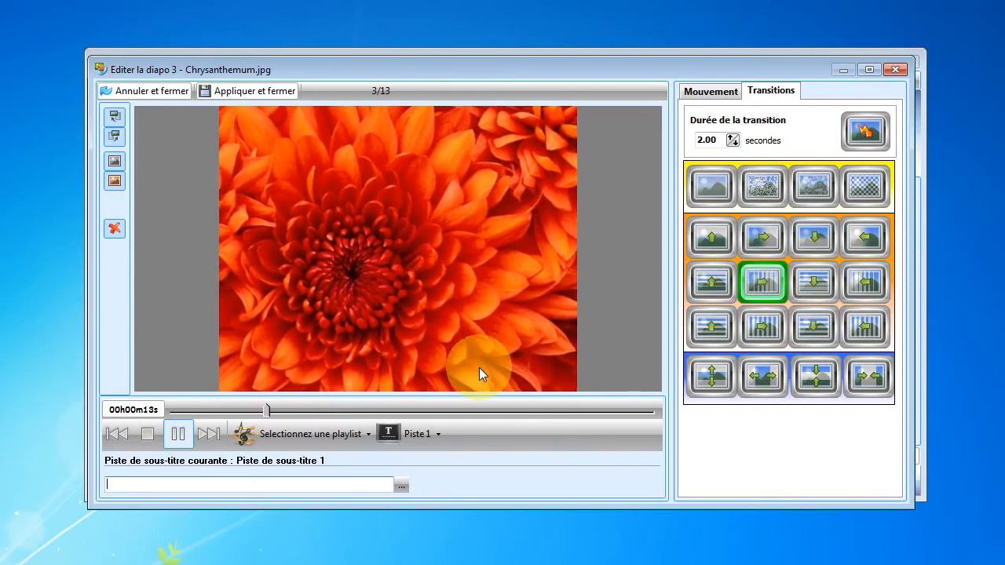
{"action": "left_click", "coordinate": [149, 440]}
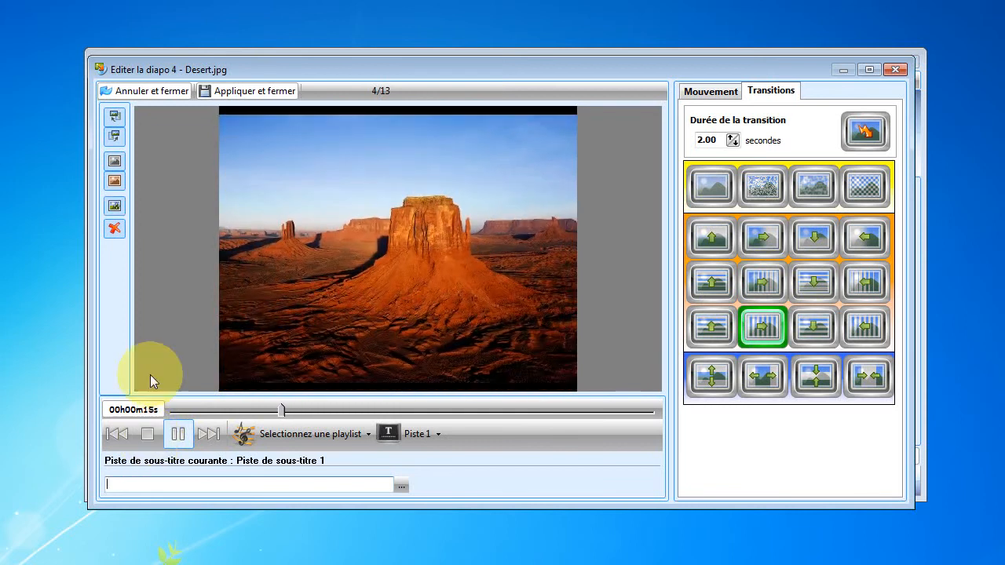
{"action": "left_click", "coordinate": [256, 92]}
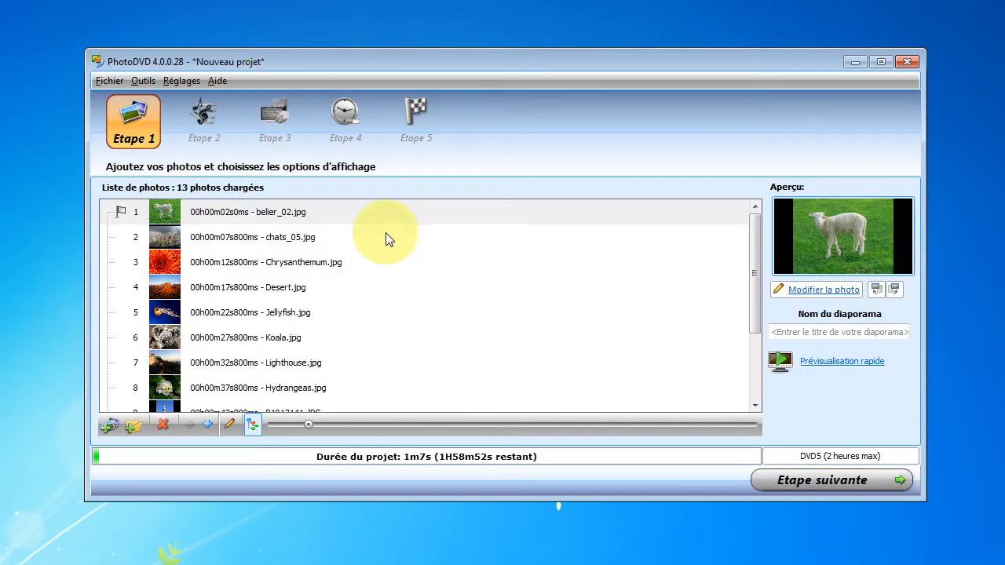
- Advance to the audio stage and add Spring Day special.mp3 from Sample Music to Playlist audio 1
{"action": "left_click", "coordinate": [786, 486]}
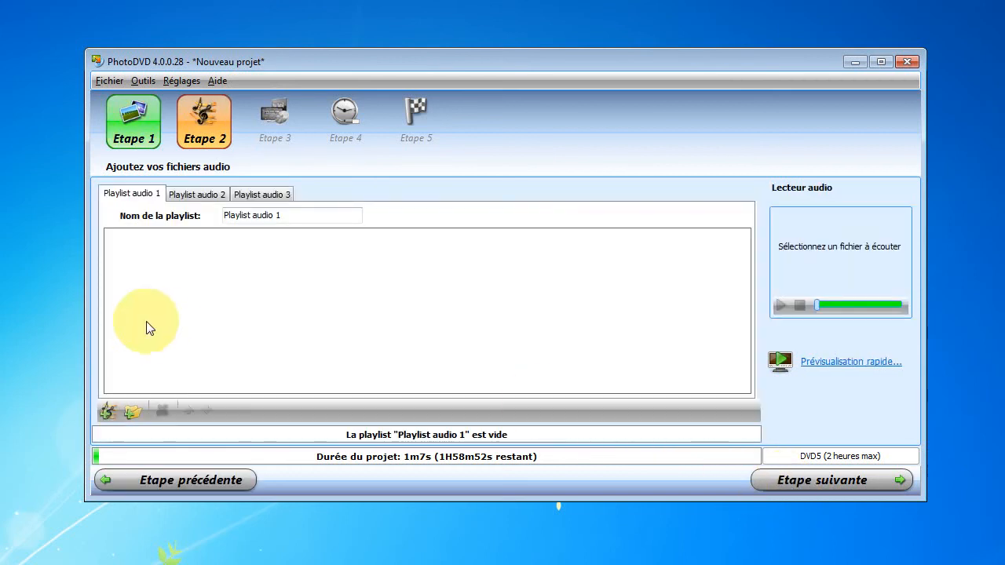
{"action": "left_click", "coordinate": [108, 414]}
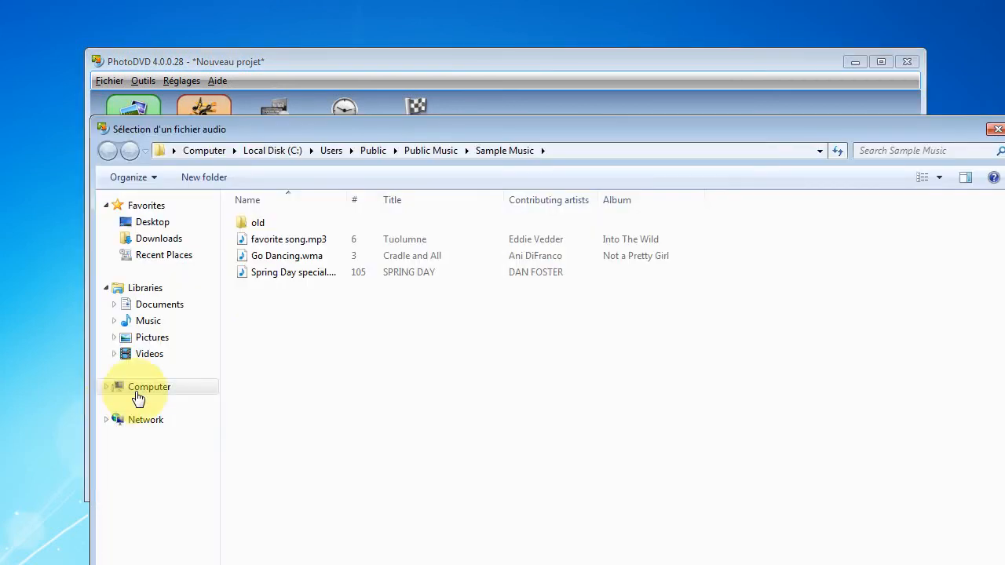
{"action": "left_click", "coordinate": [273, 279]}
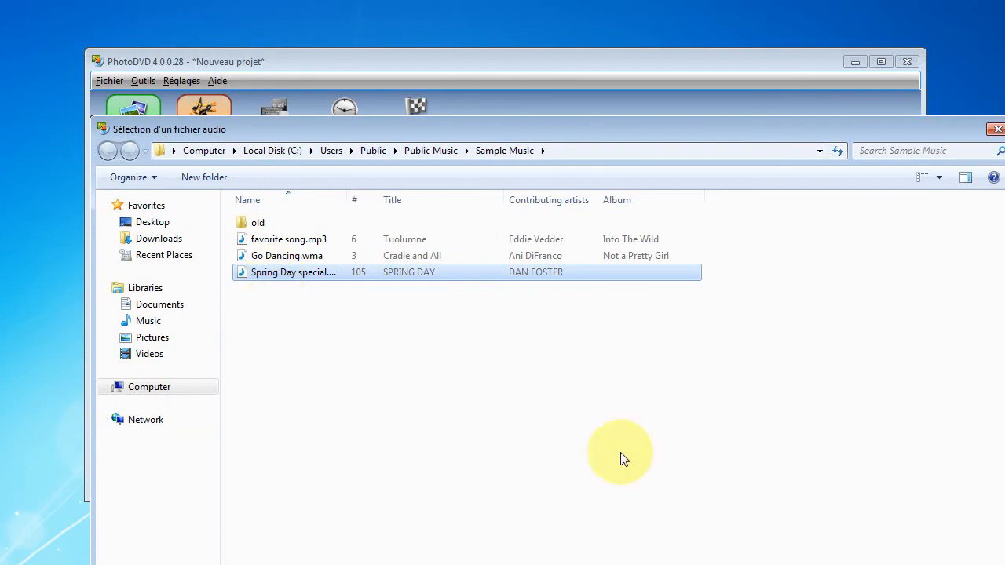
{"action": "key", "text": "Return"}
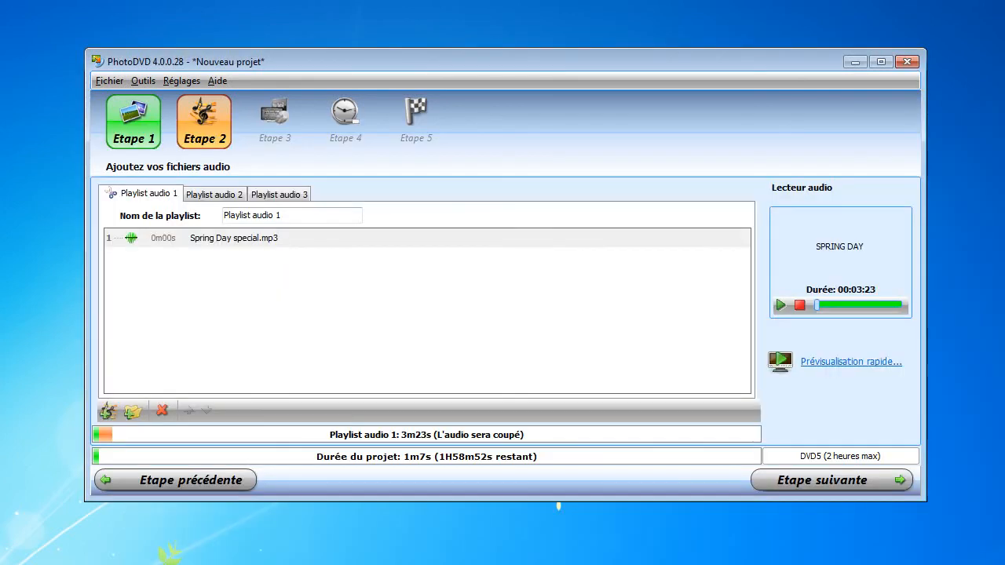
- Listen briefly to the added track, preview the slideshow with its playlist, and return to the audio stage
{"action": "left_click", "coordinate": [779, 306]}
{"action": "left_click", "coordinate": [797, 307]}
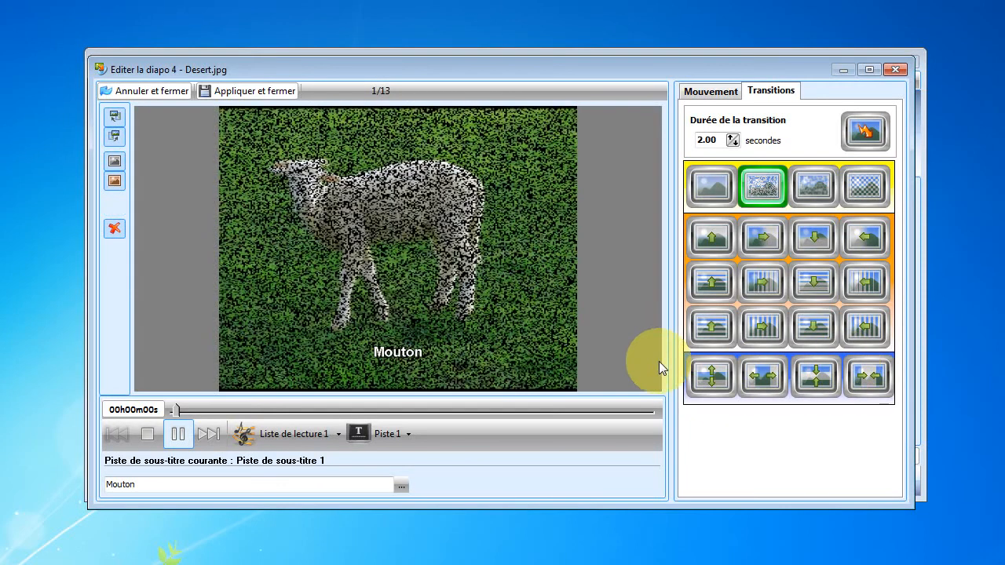
{"action": "left_click", "coordinate": [148, 436]}
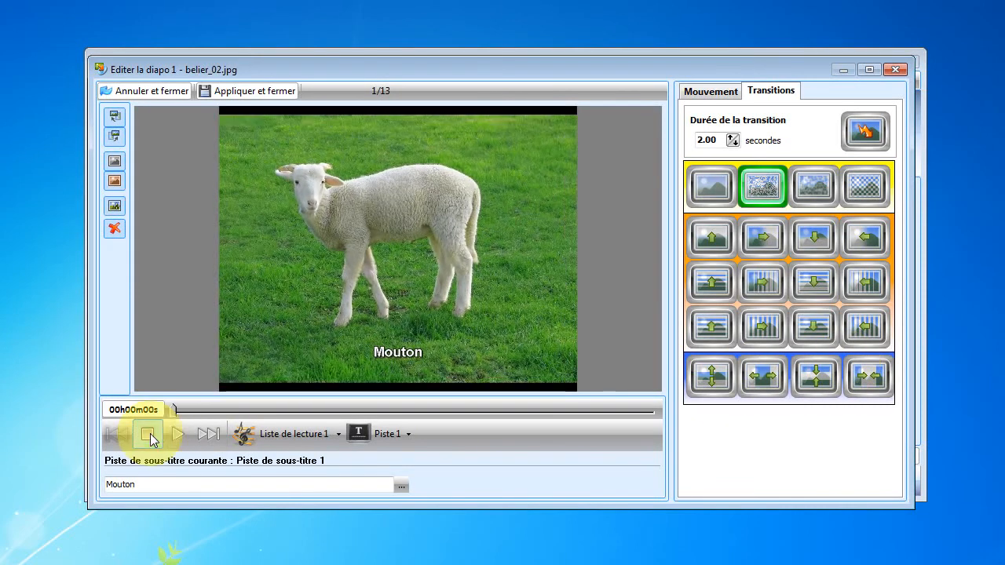
{"action": "left_click", "coordinate": [234, 93]}
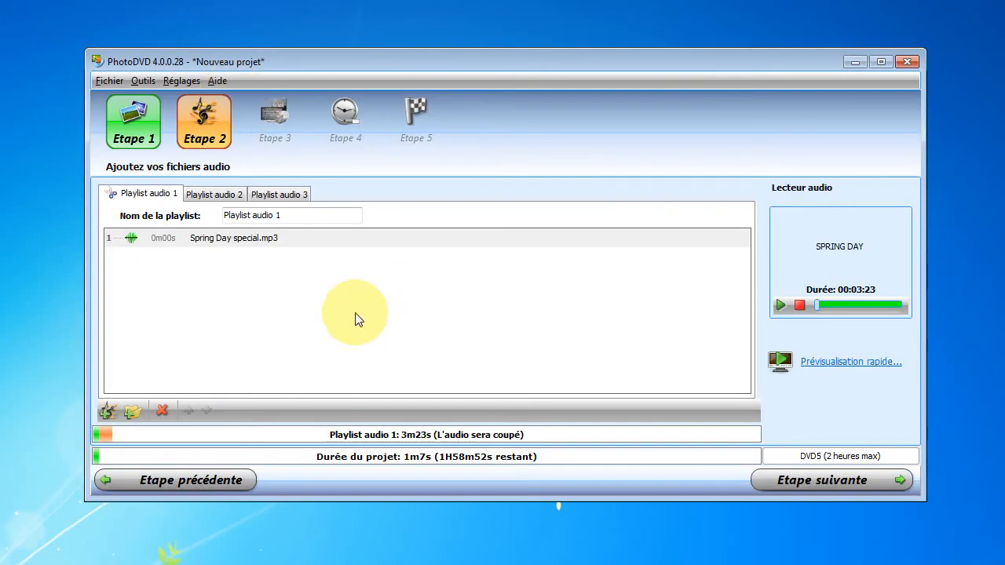
- Advance to the video format stage, check the YouTube output option, and select DVD Video as the output format
{"action": "left_click", "coordinate": [796, 483]}
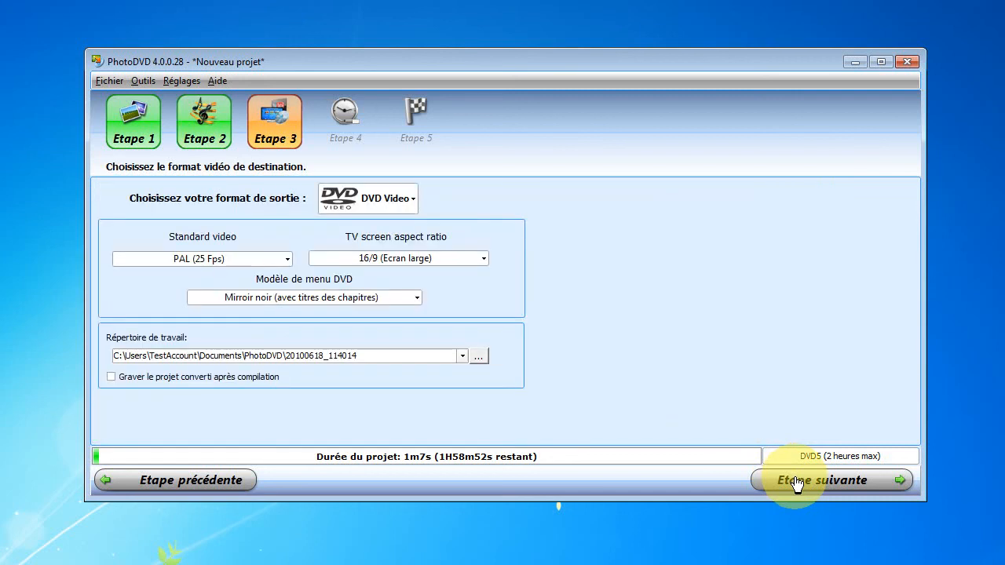
{"action": "left_click", "coordinate": [414, 206]}
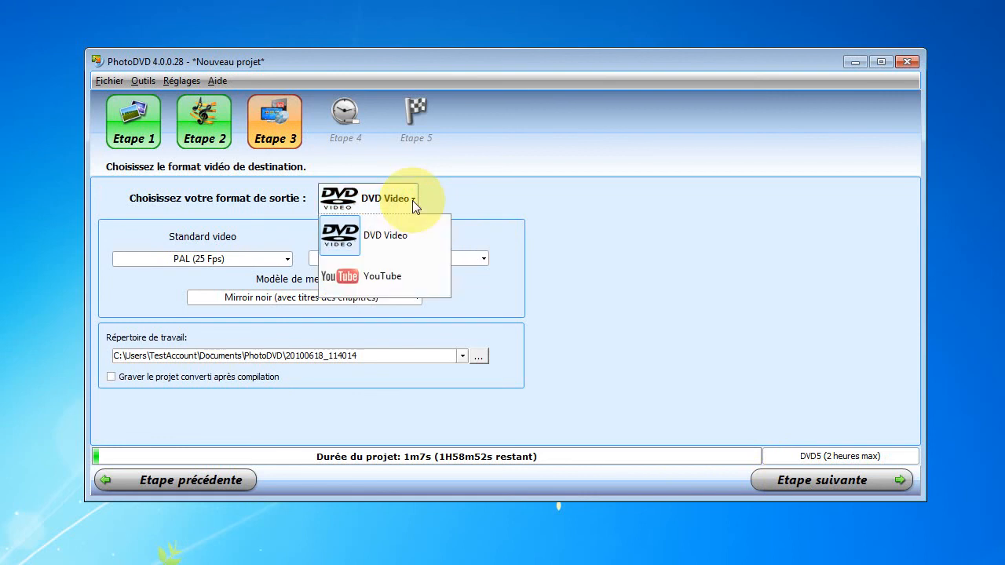
{"action": "left_click", "coordinate": [382, 279]}
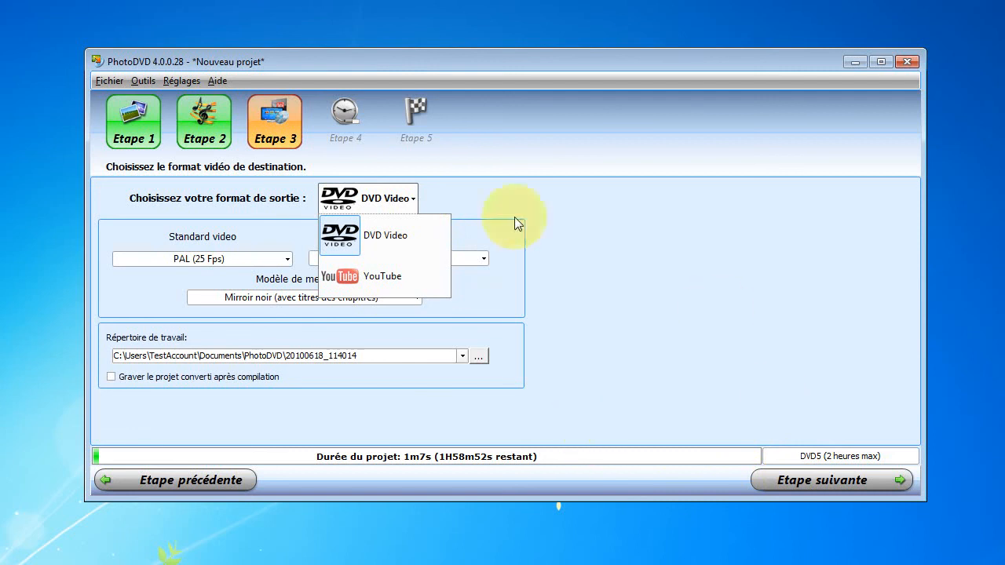
{"action": "left_click", "coordinate": [407, 235]}
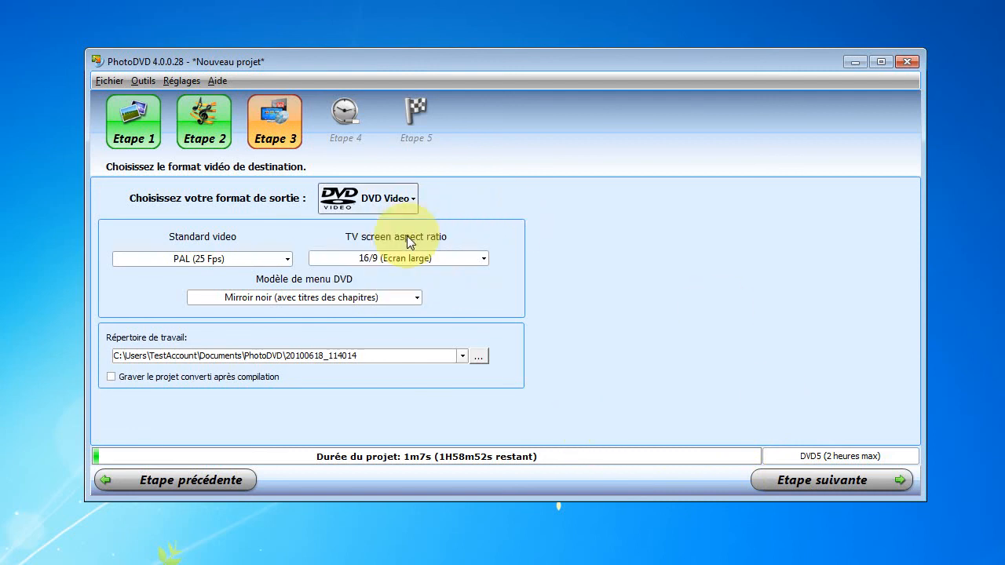